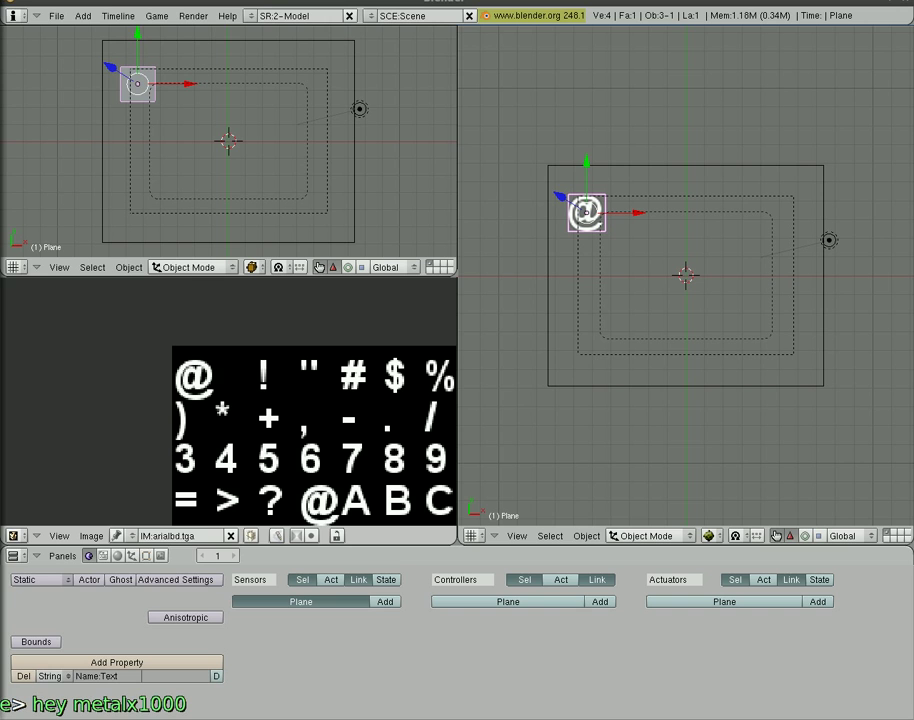
Check the Ghostbuster video on YouTube, then put the text plane into Edit Mode over the @ glyph
key("alt+Tab")
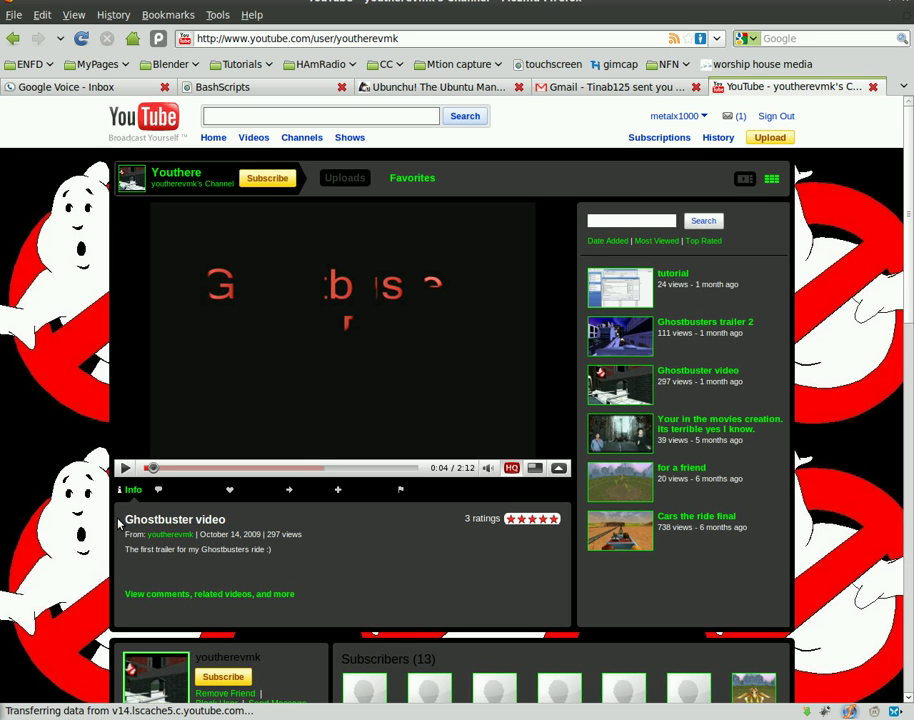
left_click_drag(119, 522, 220, 566)
left_click(220, 566)
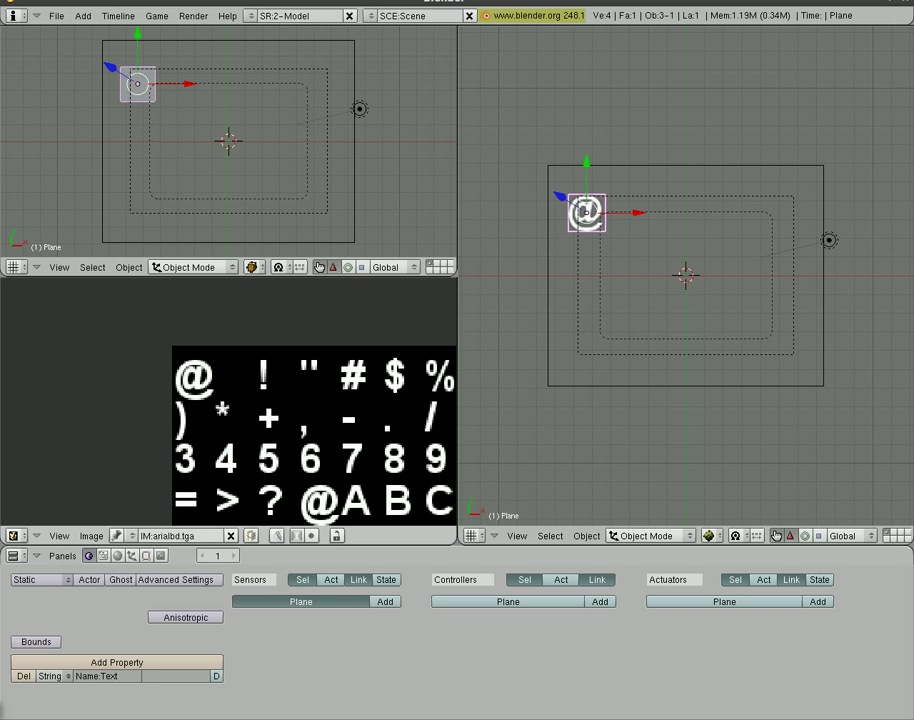
key("Tab")
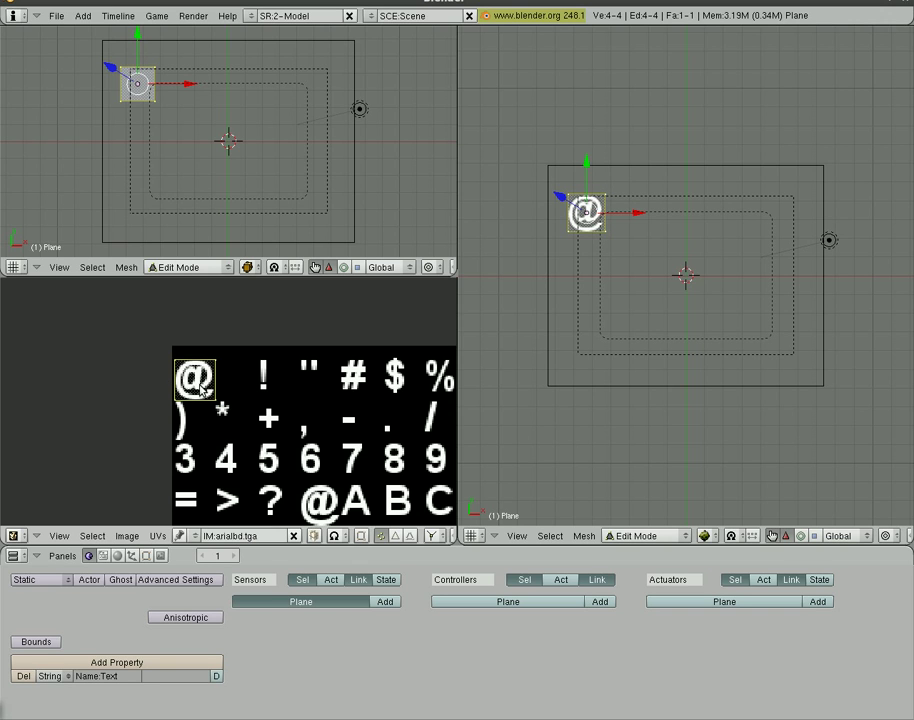
Return to Object Mode and enter dfhdfh as the Text property's value
key("Tab")
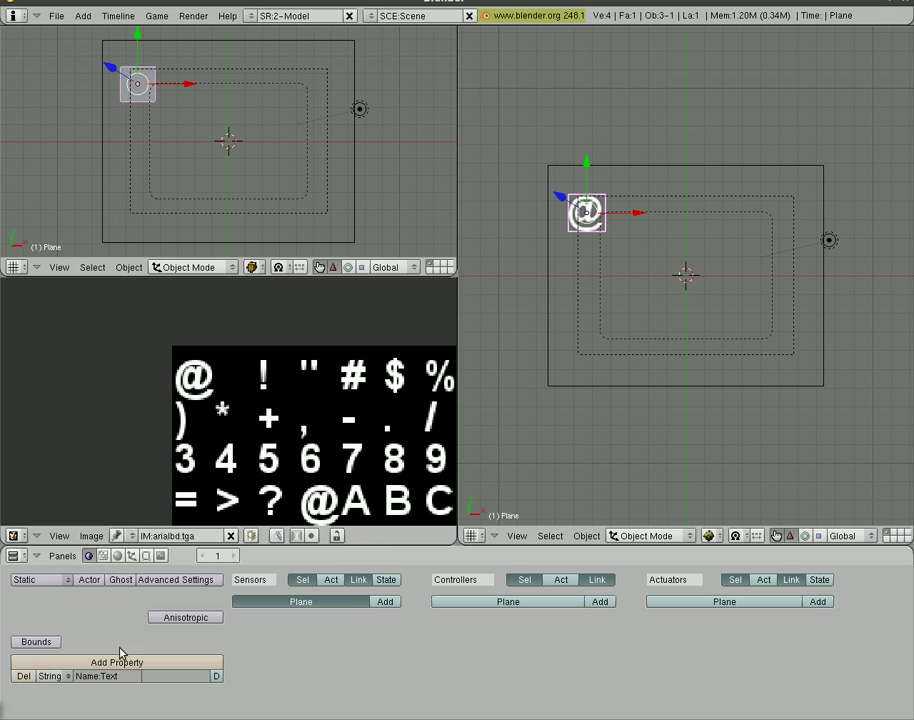
left_click(167, 680)
type("dfhdfh")
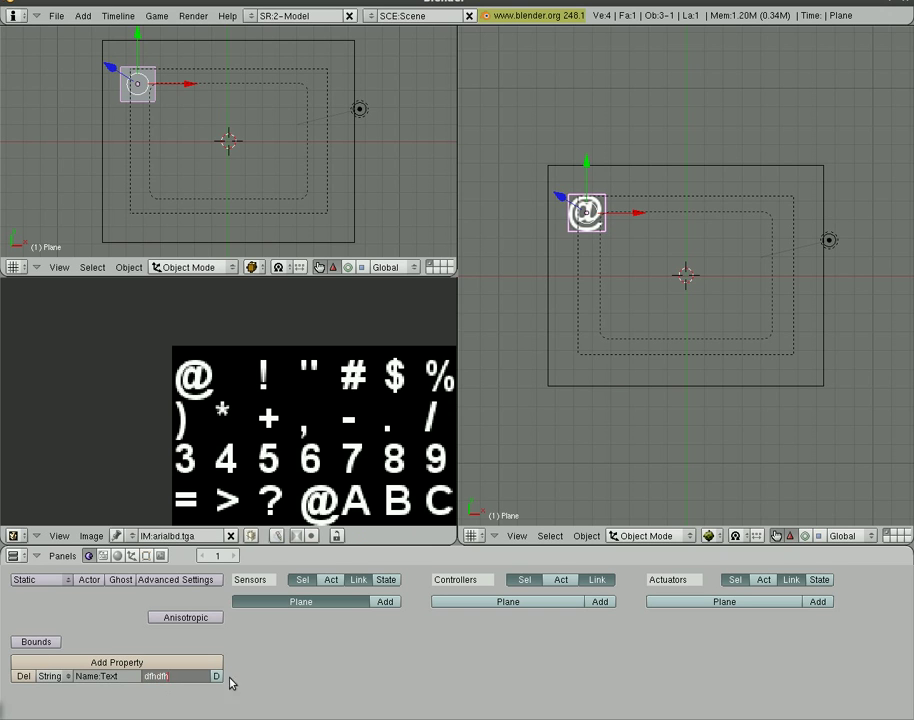
key("Tab")
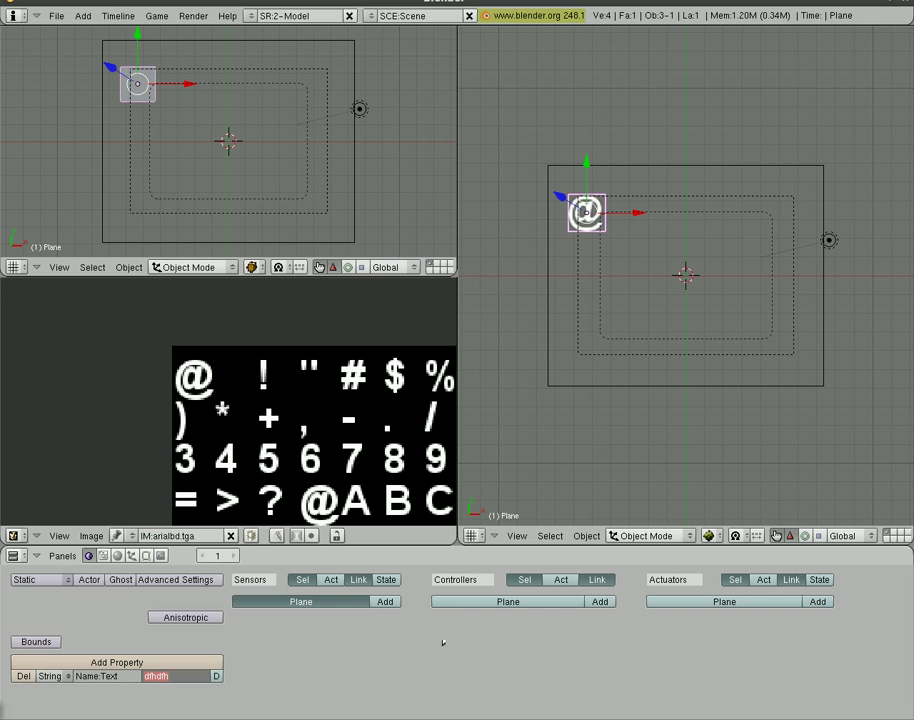
key("Return")
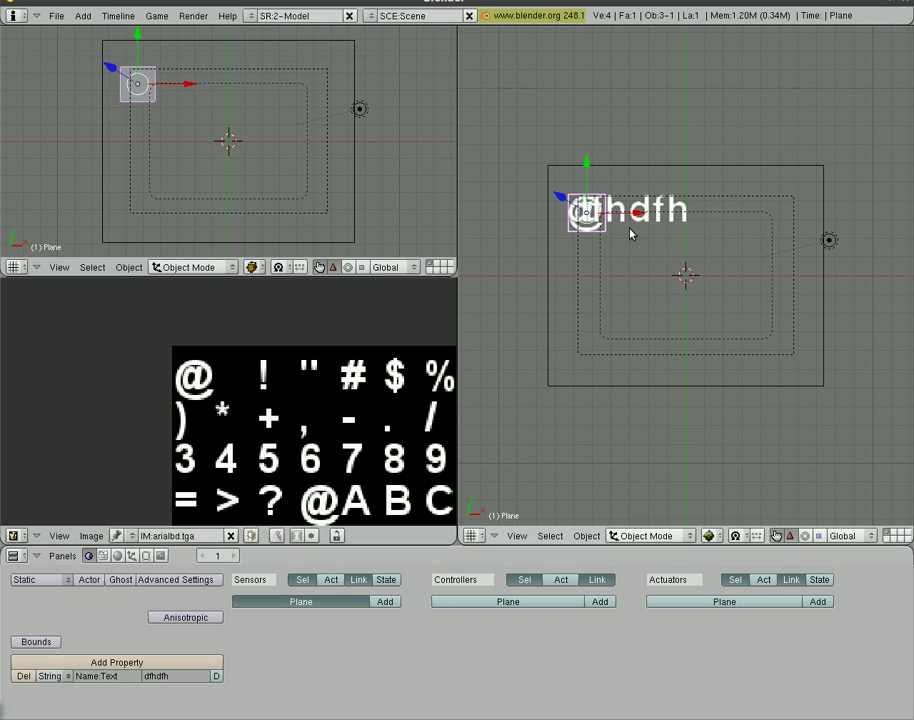
Run the game to preview the text on the plane, then clear the Text property again
key("p")
key("Escape")
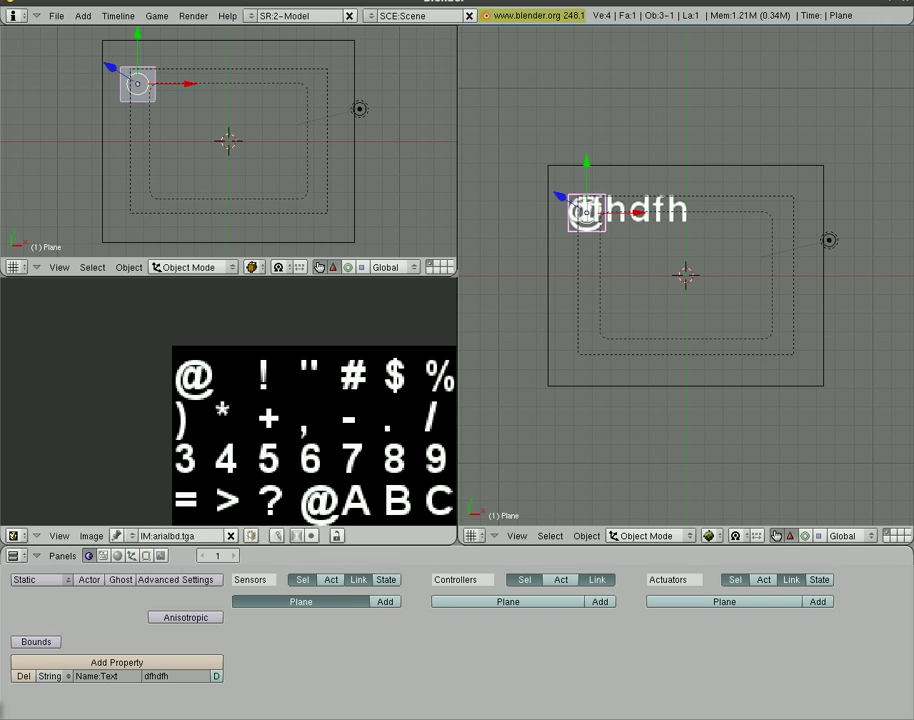
left_click(190, 678)
key("BackSpace")
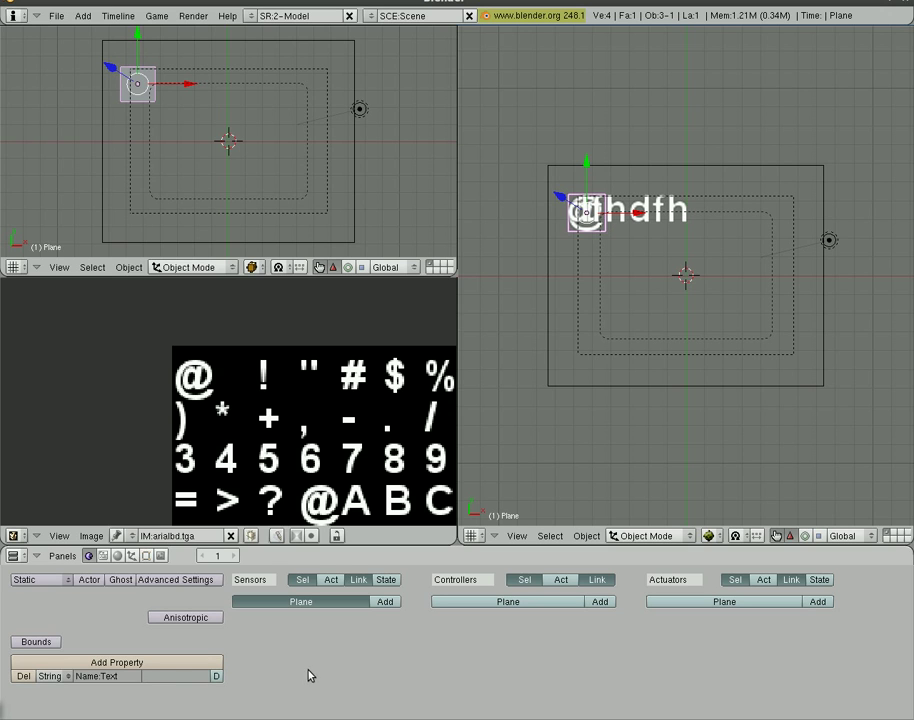
Add a new game property and change its type to Bool
left_click(112, 663)
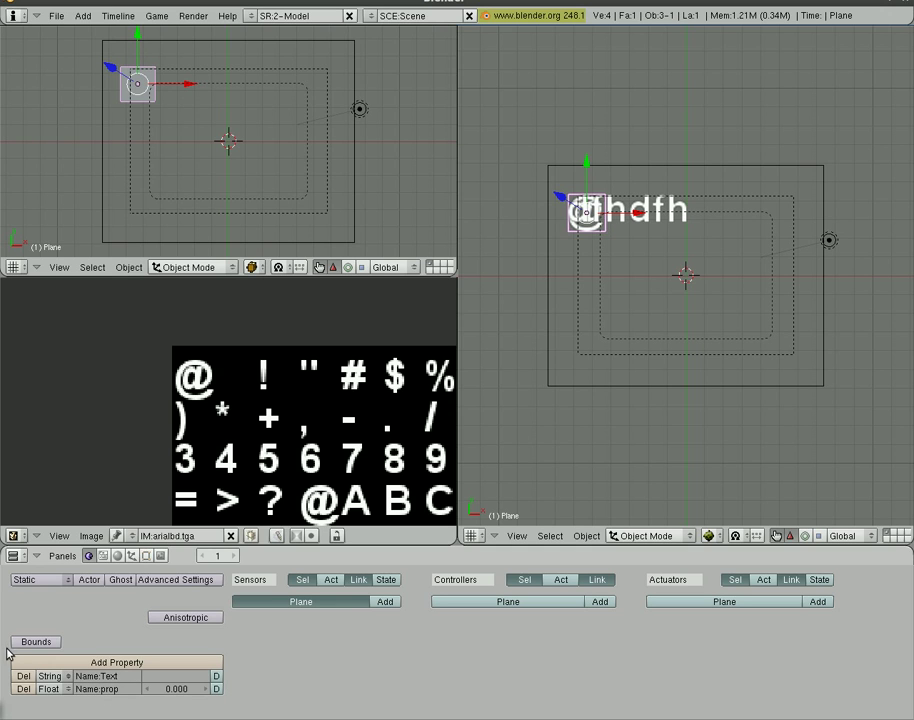
left_click(48, 689)
left_click(44, 677)
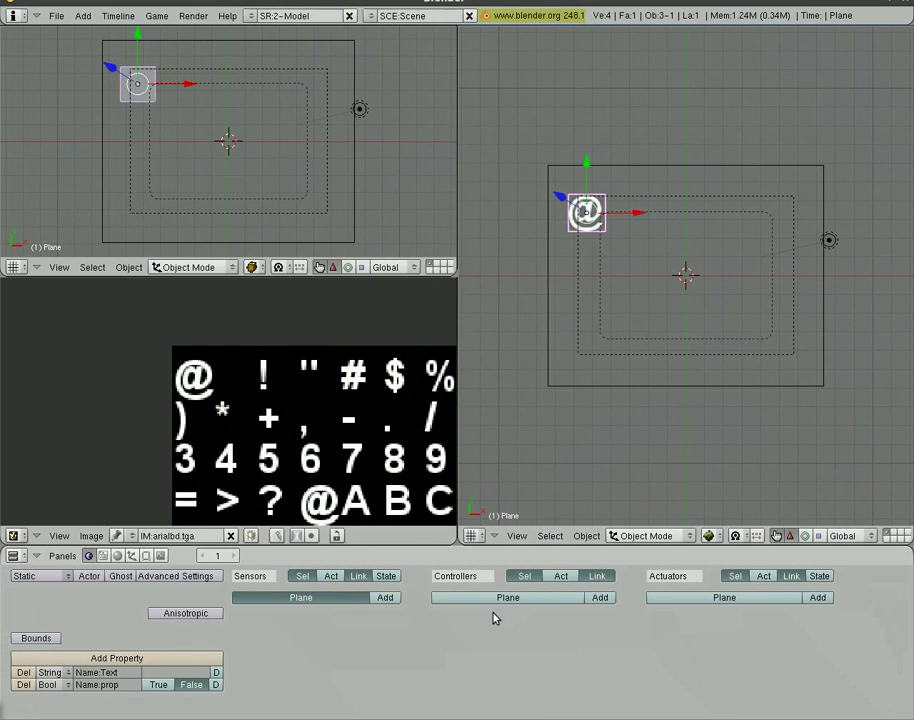
Set prop to True and add a Keyboard sensor to the plane
left_click(155, 685)
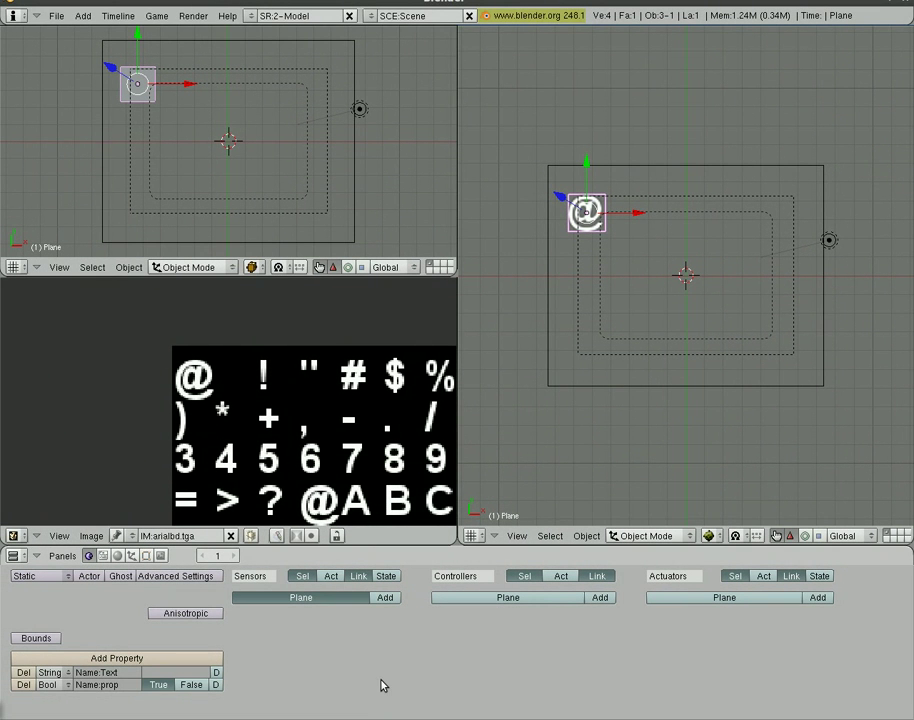
left_click(385, 597)
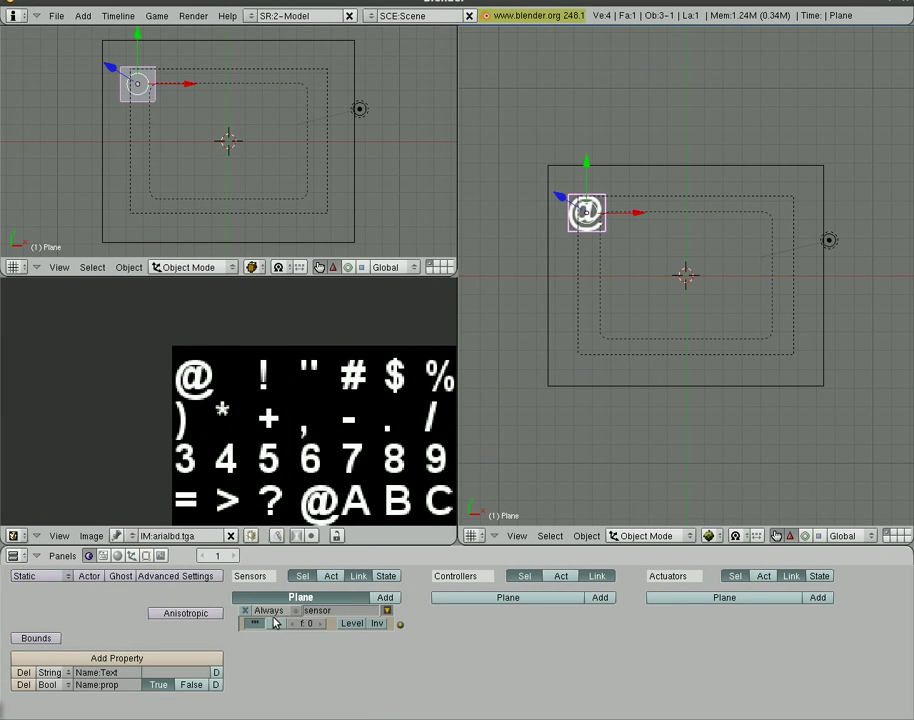
left_click(270, 610)
left_click(268, 601)
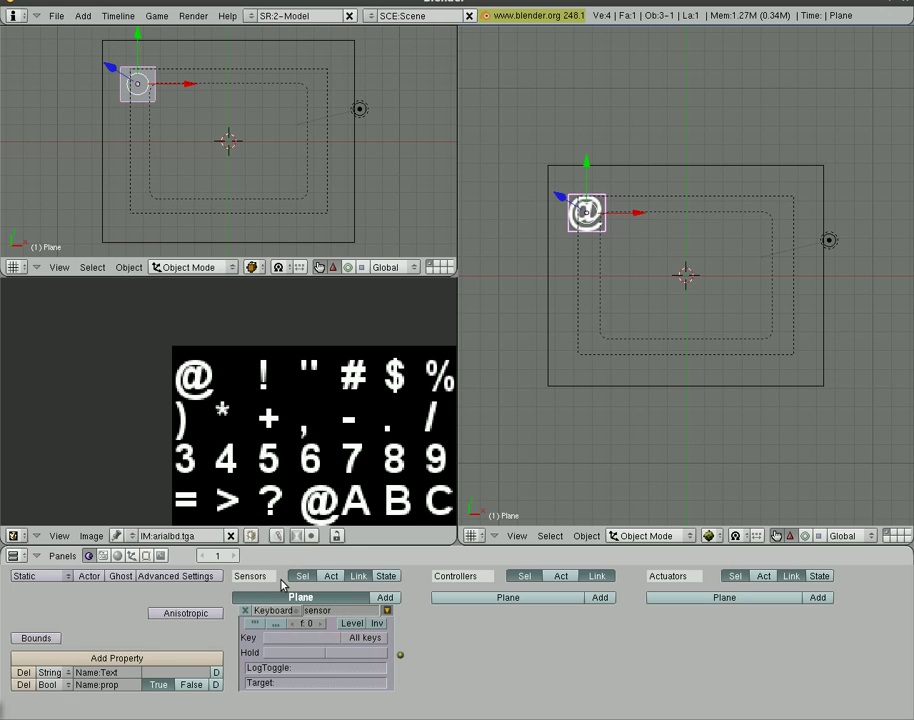
Set the Keyboard sensor's Target to Text and its LogToggle to prop
left_click(314, 684)
type("T")
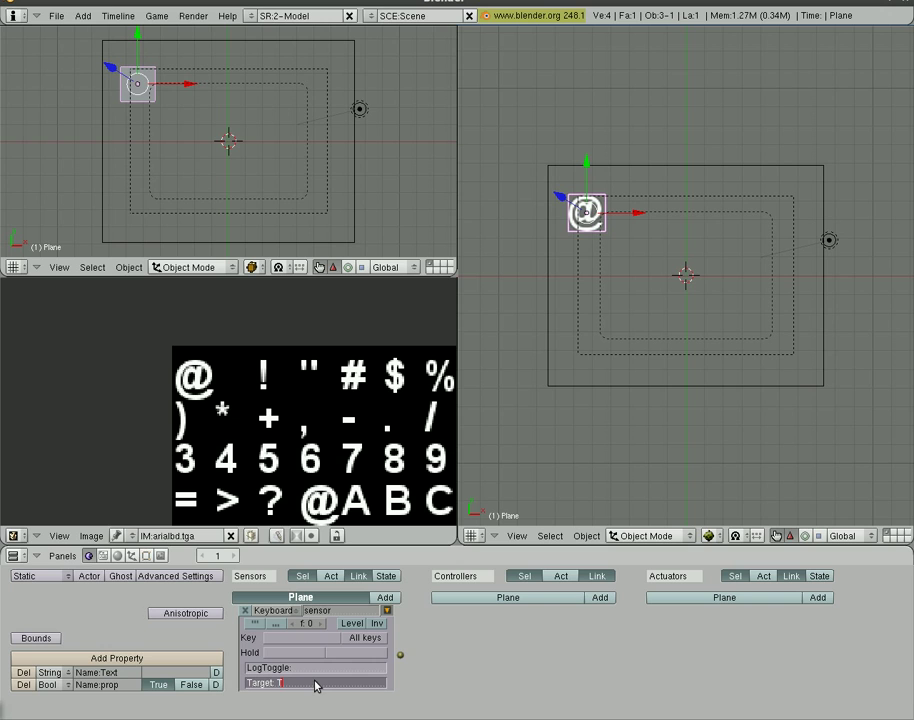
type("ext")
key("Return")
left_click(337, 672)
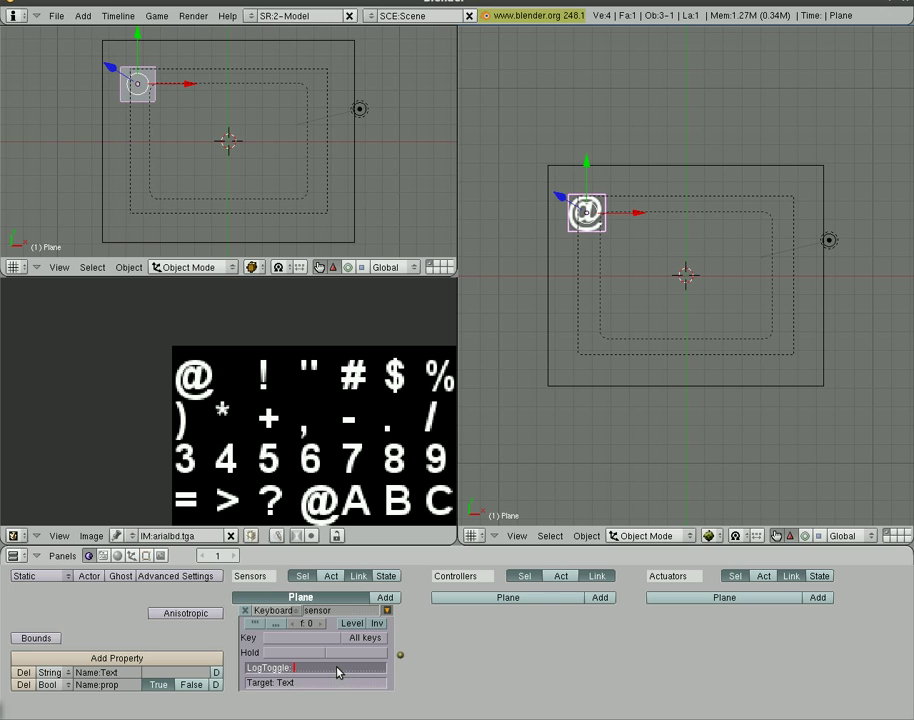
type("prop")
key("Return")
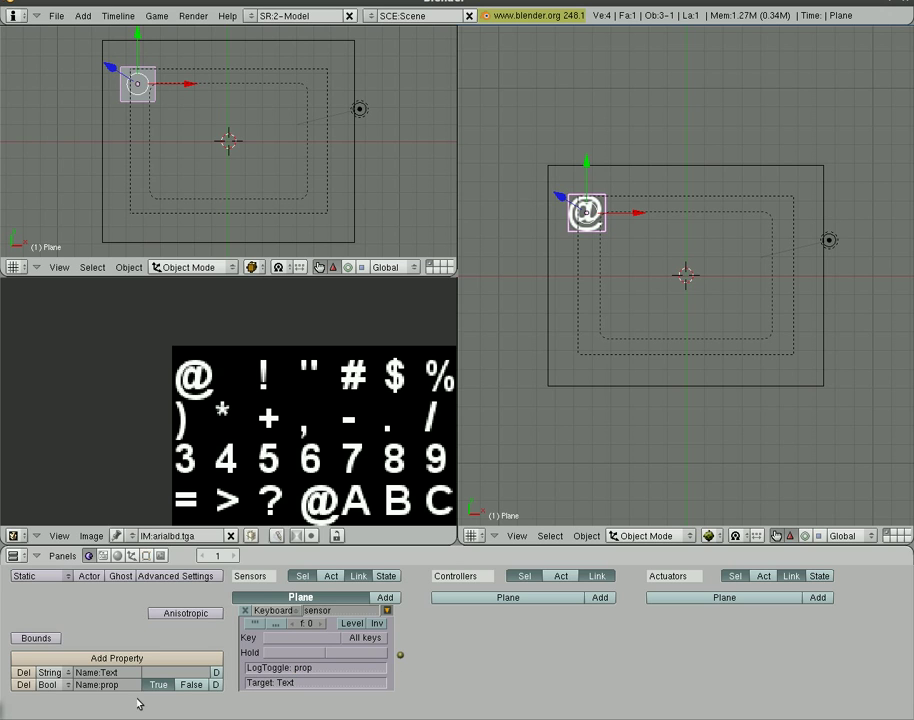
Type random letters in the running game, erase them with Backspace, type a username, then return to YouTube
type("p")
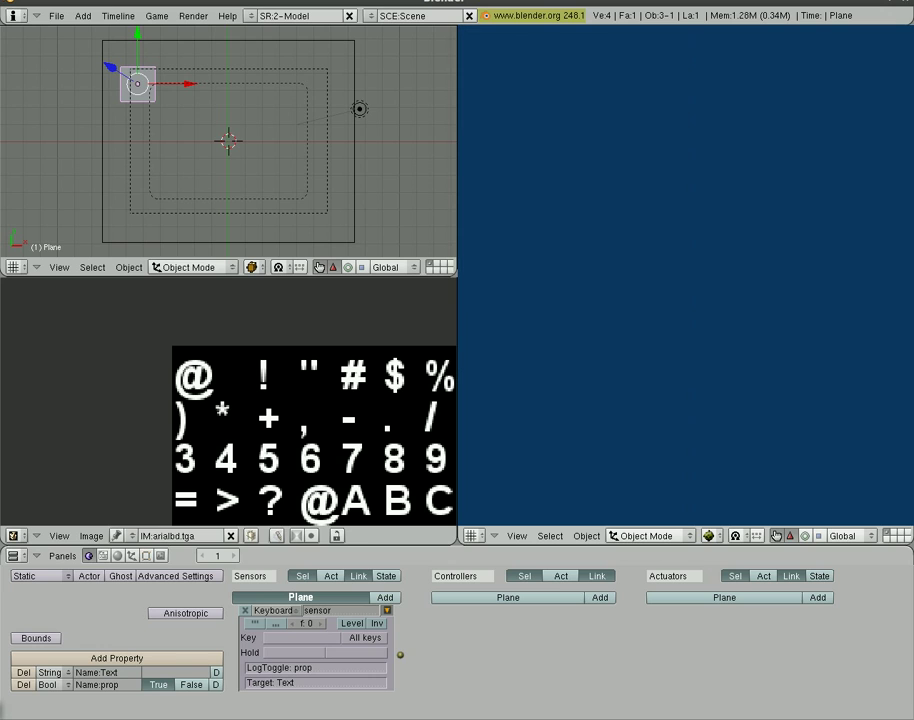
type("jksdfjkhsdjkbdjkbs")
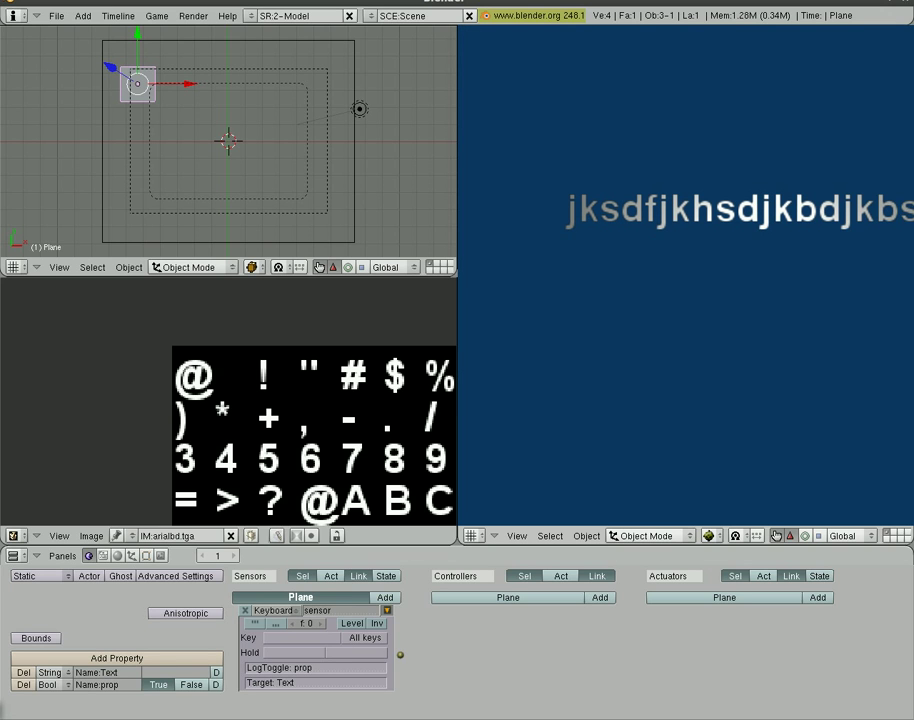
key("BackSpace")
key("BackSpace")
key("BackSpace")
key("BackSpace")
key("BackSpace")
key("BackSpace")
key("BackSpace")
key("BackSpace")
key("BackSpace")
key("BackSpace")
key("BackSpace")
key("BackSpace")
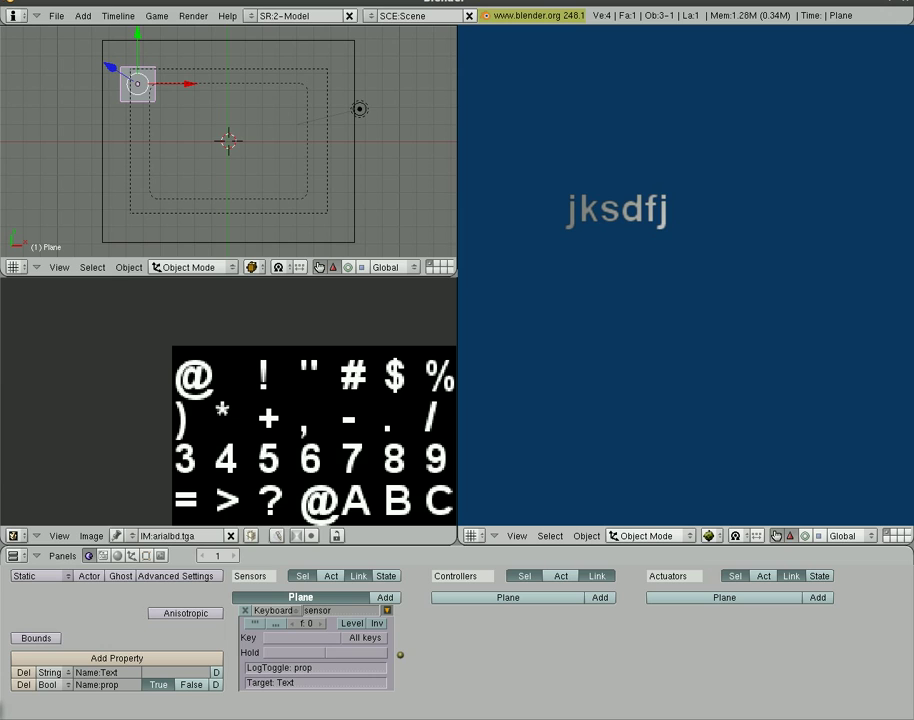
key("BackSpace")
key("BackSpace")
key("BackSpace")
key("BackSpace")
key("BackSpace")
key("BackSpace")
type("Meta")
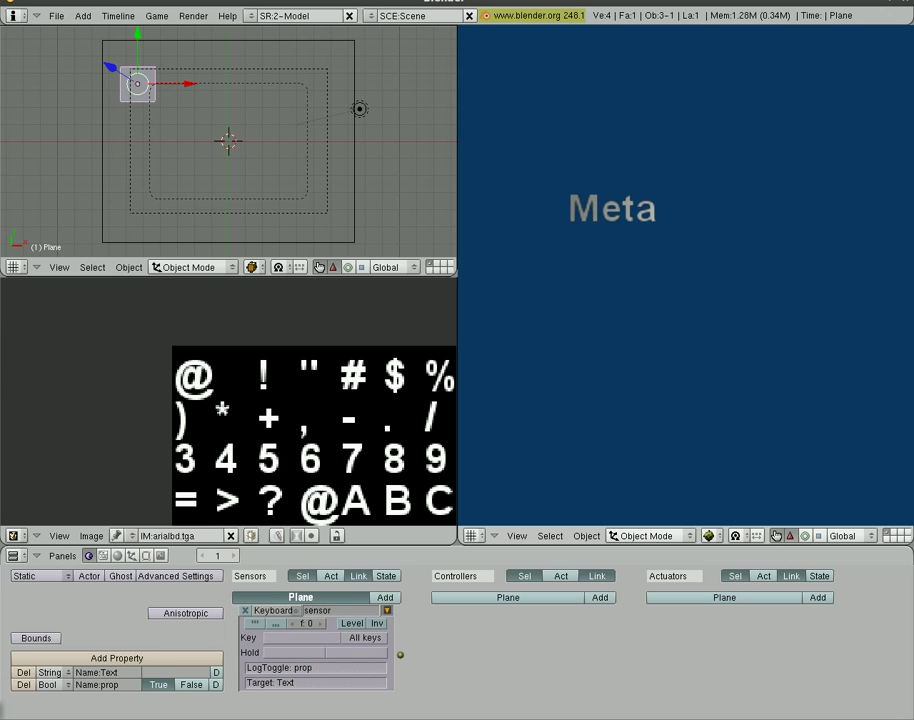
type("lx1000")
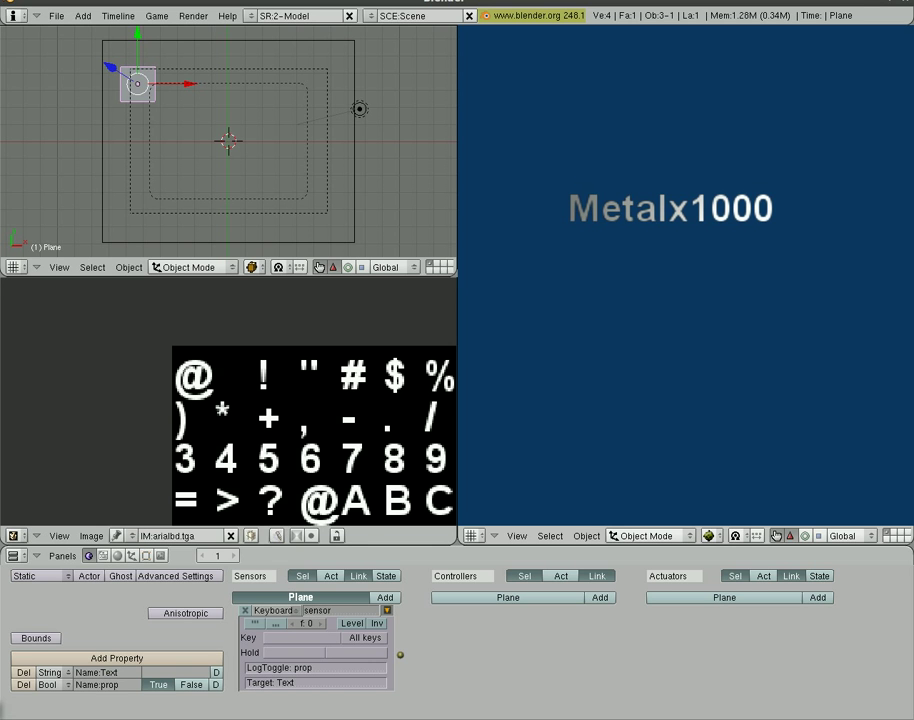
key("alt+Tab")
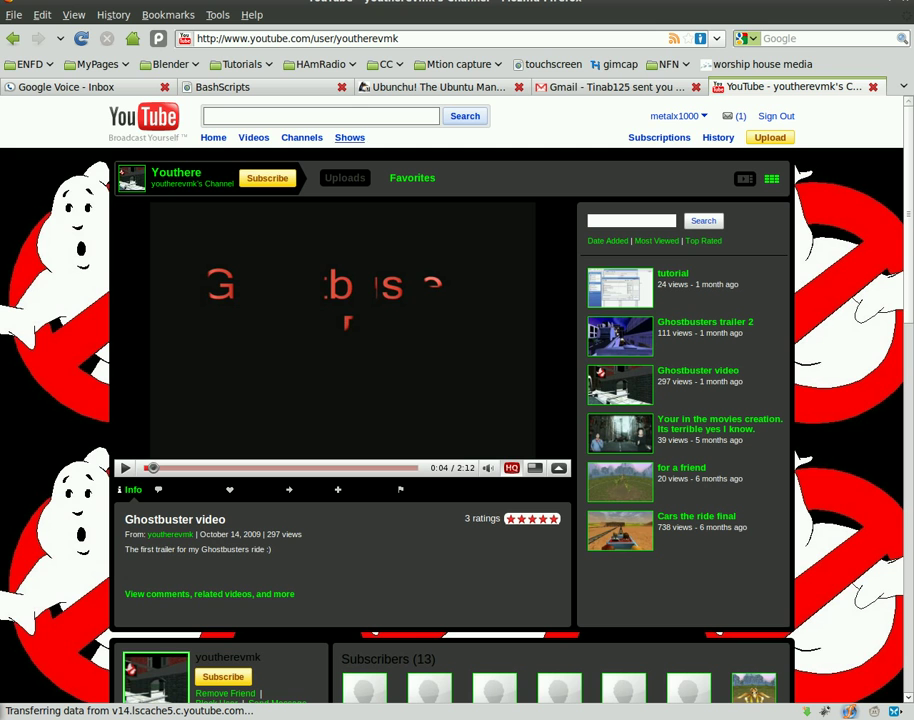
left_click_drag(174, 29, 417, 66)
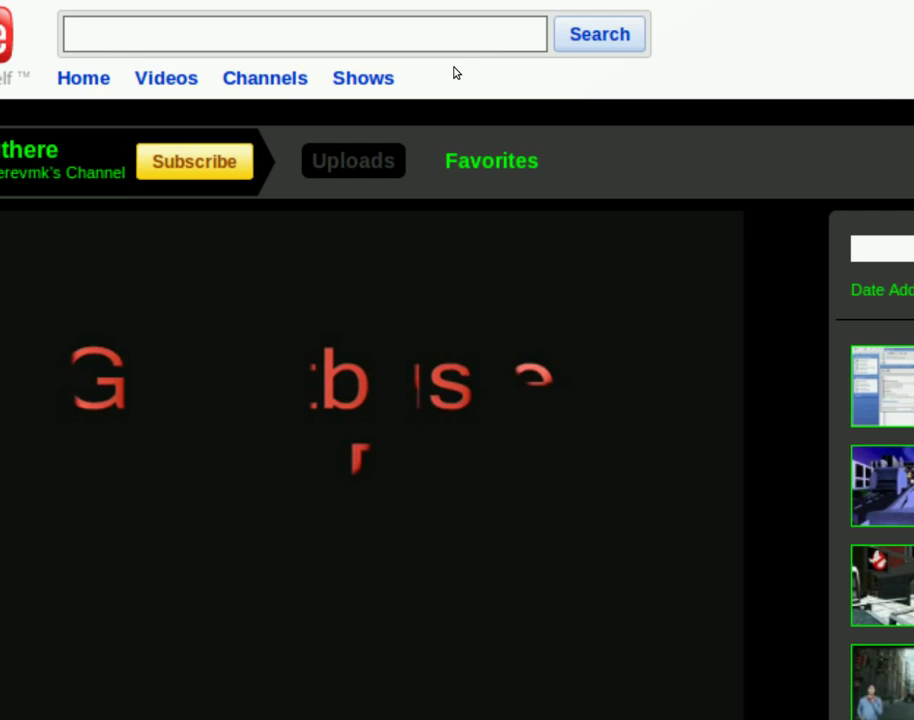